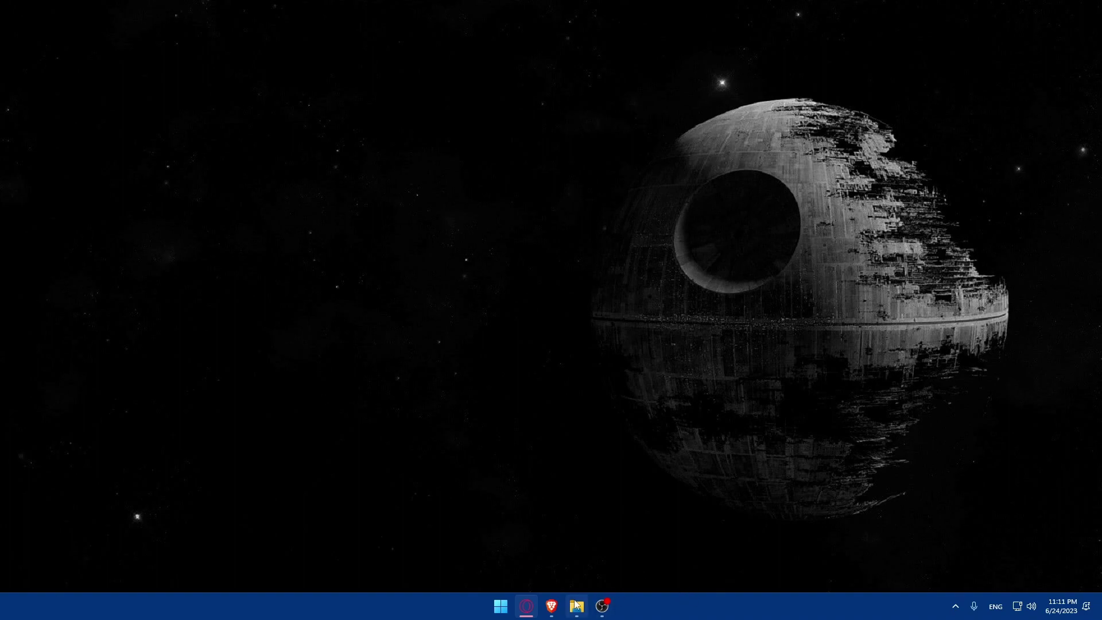
Launch Brave and load the Shopify homepage (shopify.com) from the address bar
left_click(551, 606)
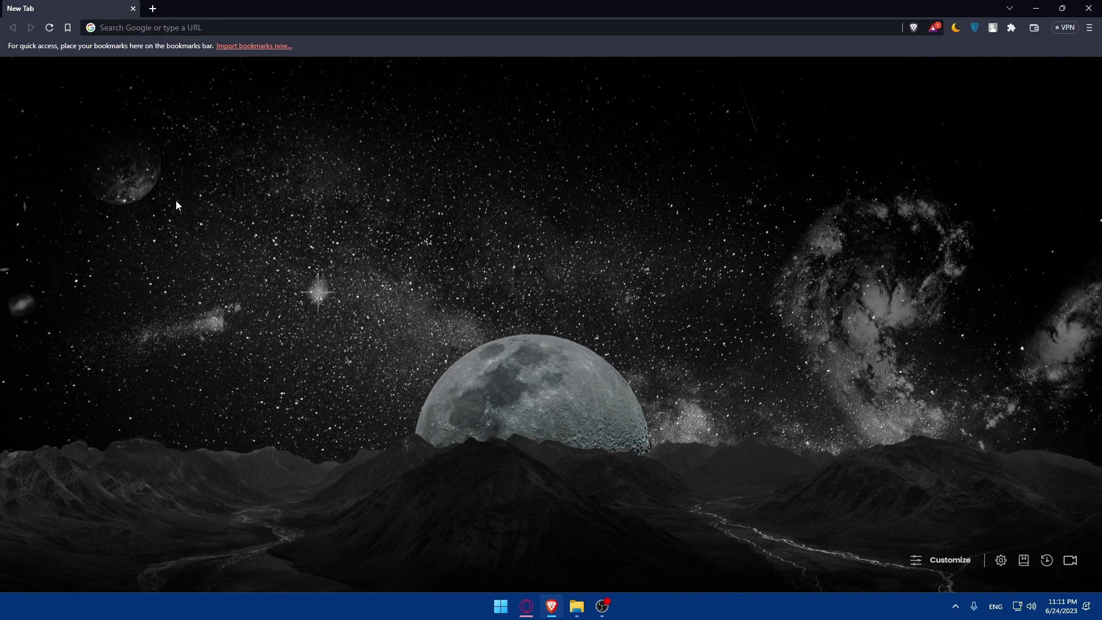
left_click(207, 34)
type("sg")
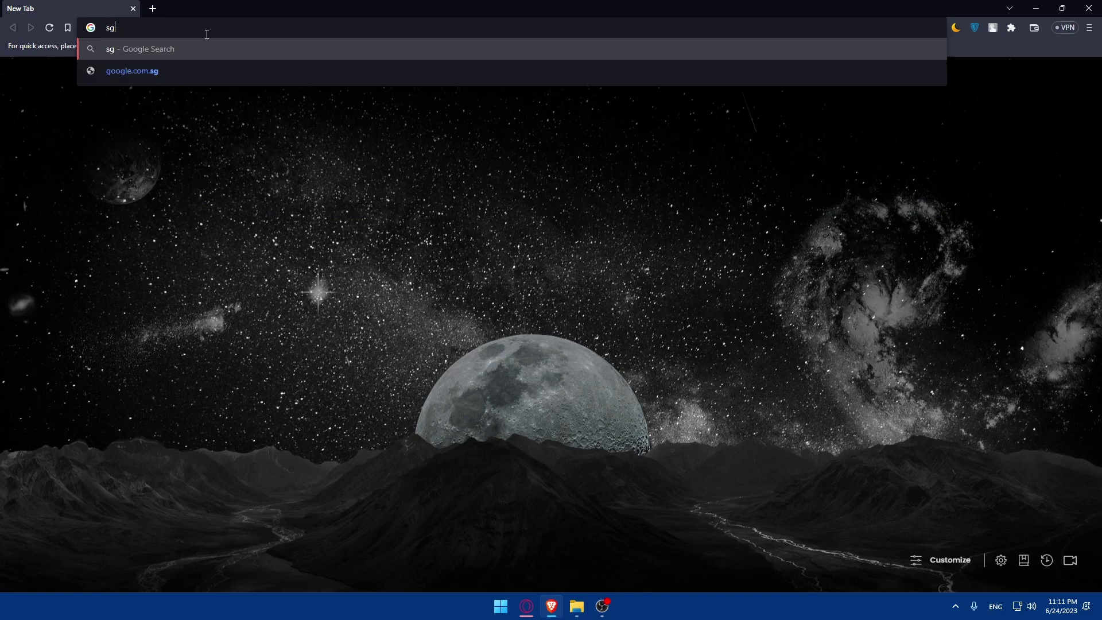
key("BackSpace")
type("ho")
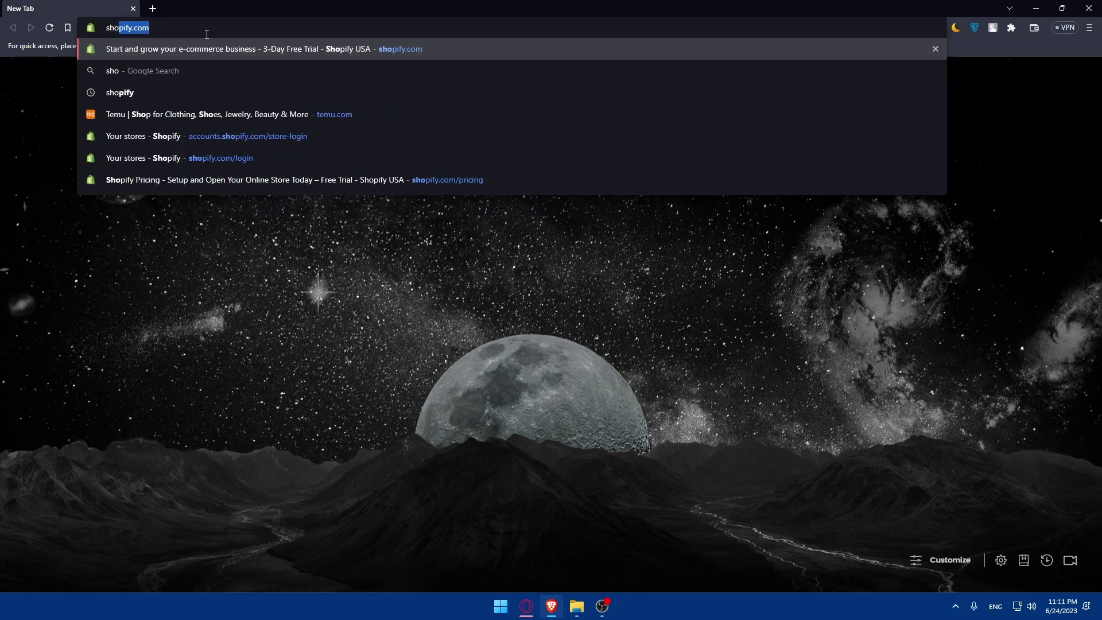
key("Return")
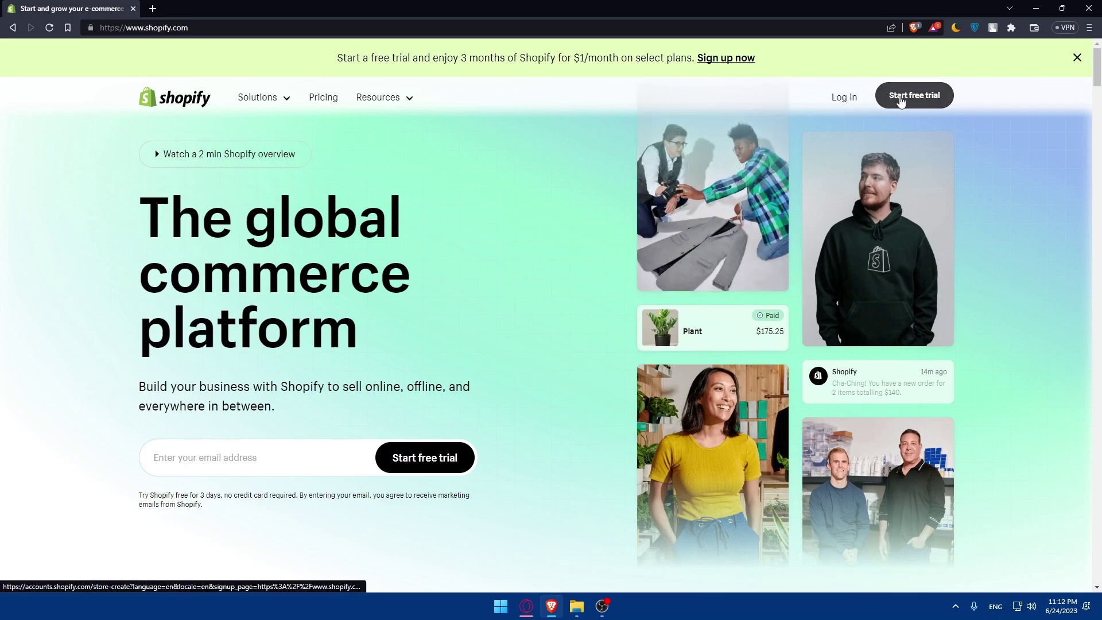
Scroll through the Shopify homepage, then go to the store Log in page
scroll(548, 247, "down", 5)
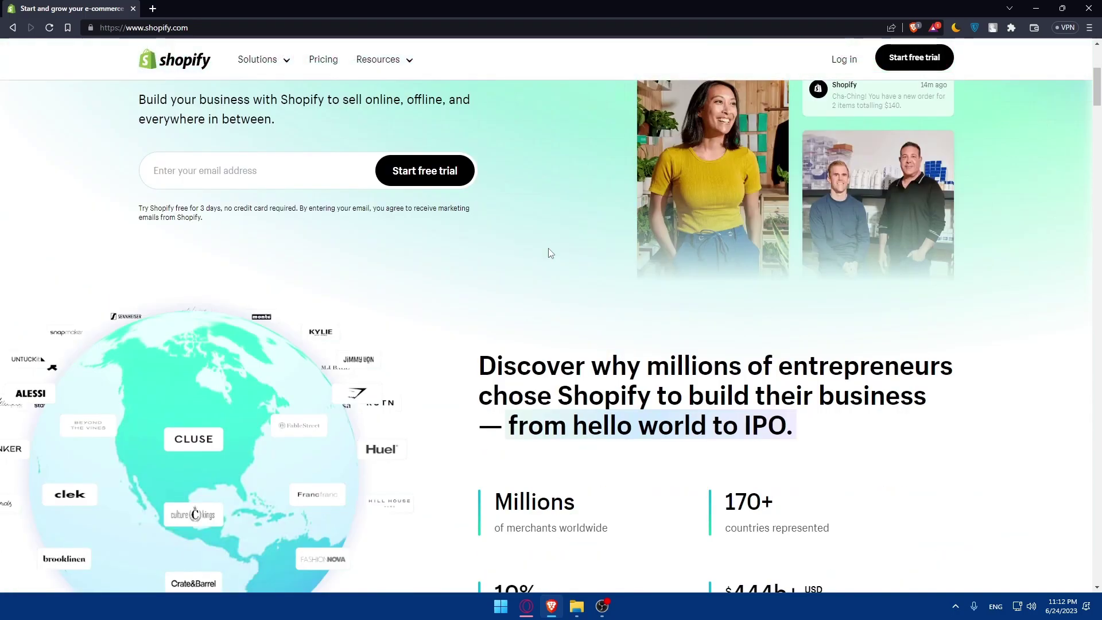
scroll(549, 253, "down", 15)
scroll(562, 314, "up", 5)
scroll(563, 314, "down", 10)
scroll(551, 291, "up", 5)
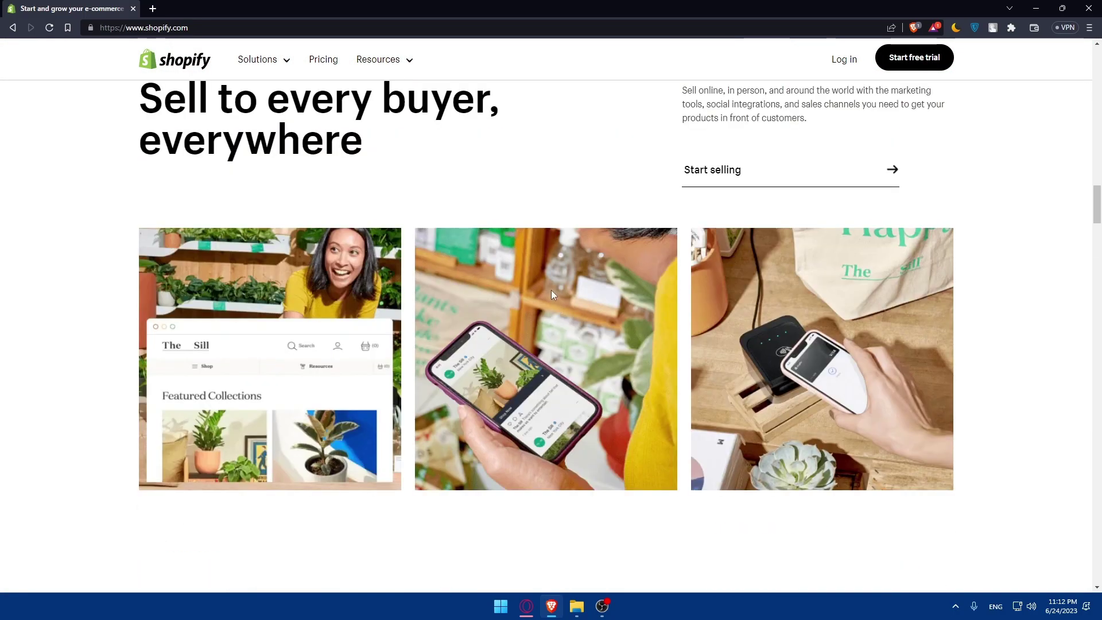
scroll(498, 294, "down", 15)
scroll(498, 294, "down", 20)
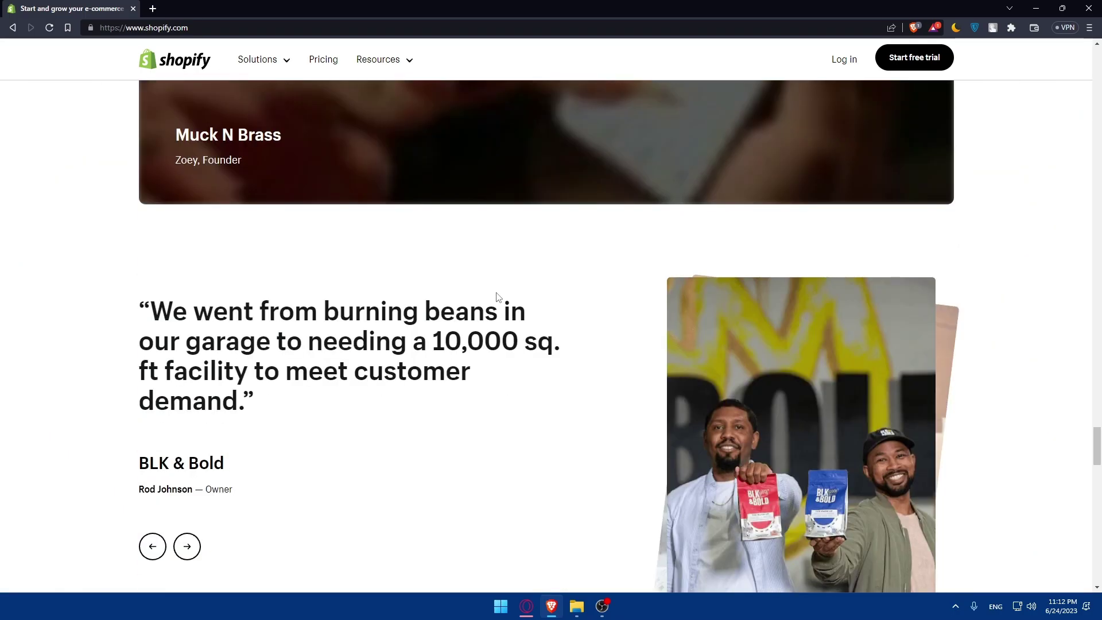
scroll(487, 312, "up", 15)
scroll(487, 316, "down", 13)
scroll(485, 323, "down", 5)
scroll(484, 319, "up", 6)
left_click(842, 61)
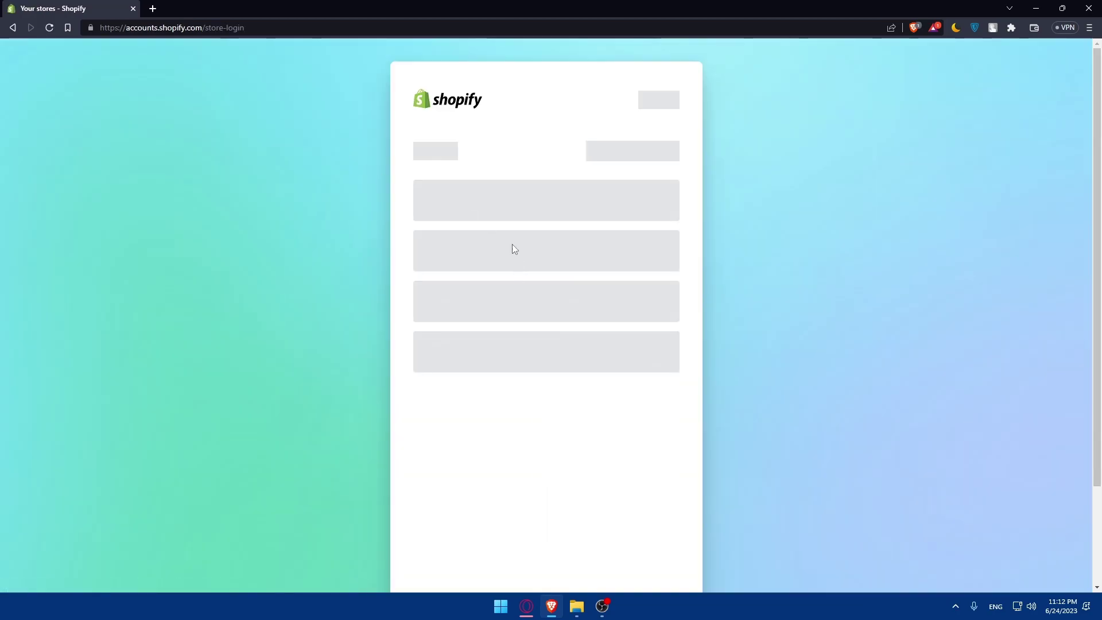
Open the My Store admin from the store login page
left_click(492, 270)
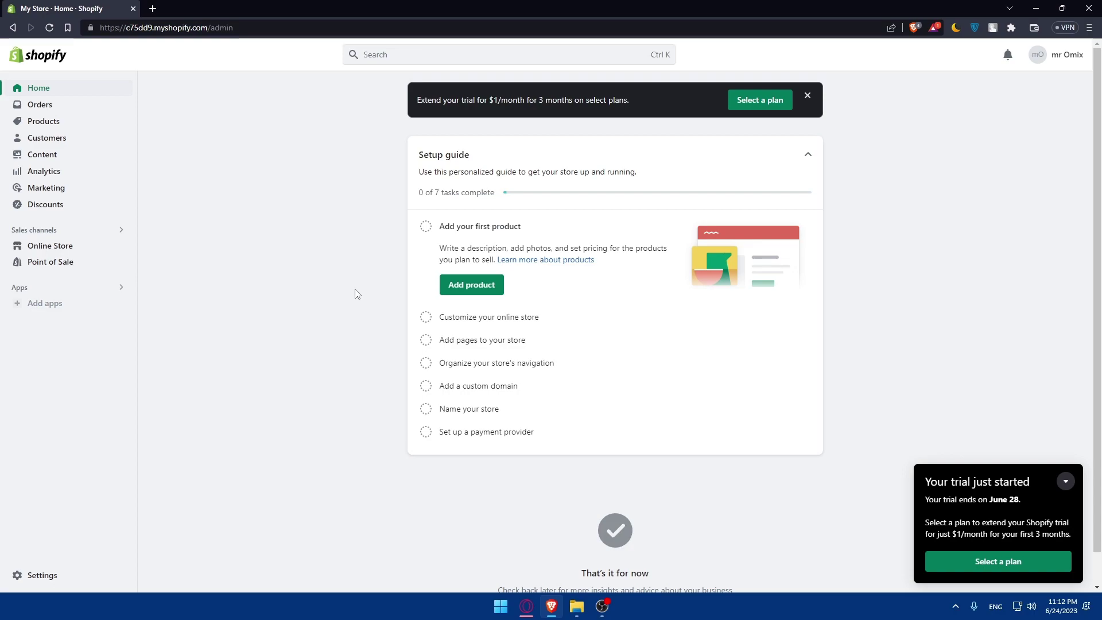
Open the Online Store Themes page from the admin sidebar, reloading it once
left_click(63, 247)
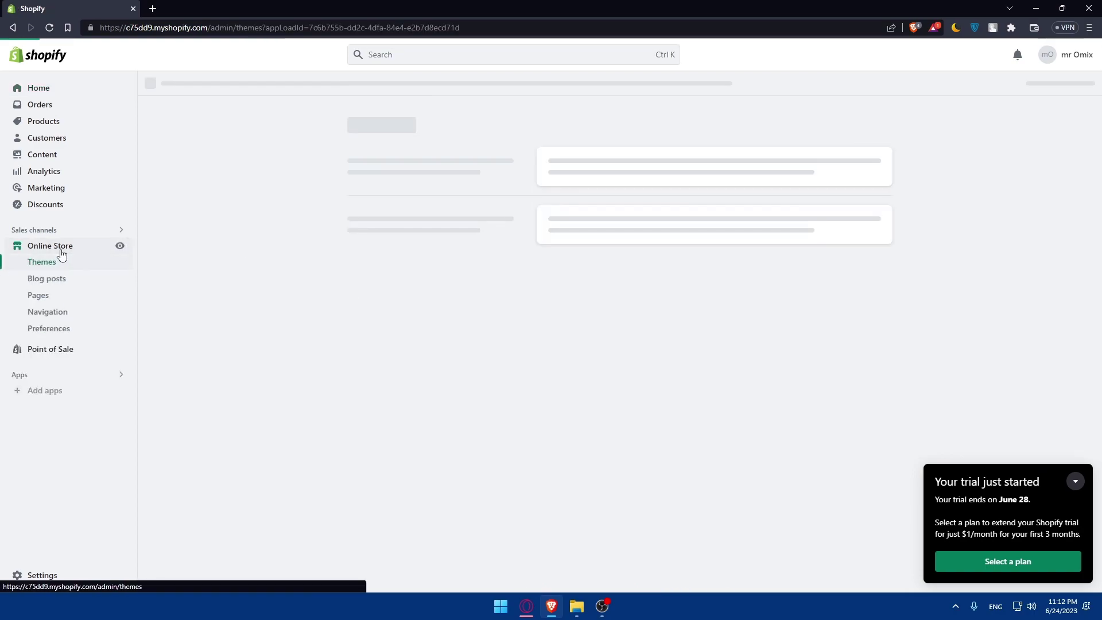
left_click(48, 266)
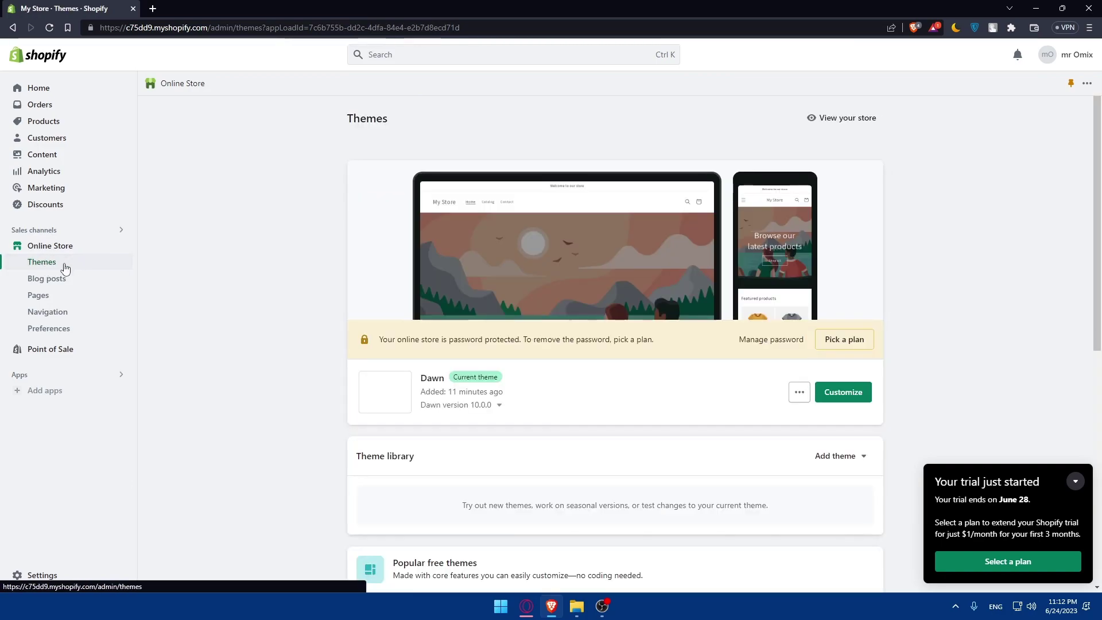
left_click(65, 268)
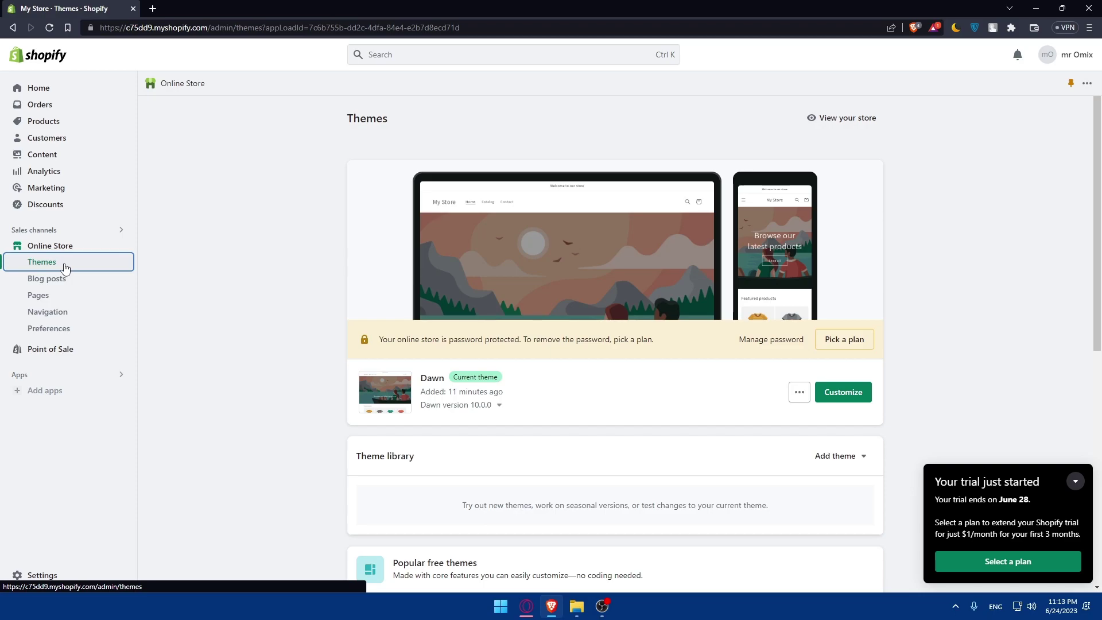
Minimize the trial notice and scroll the Themes page showing Dawn 10.0.0 as current
left_click(1075, 482)
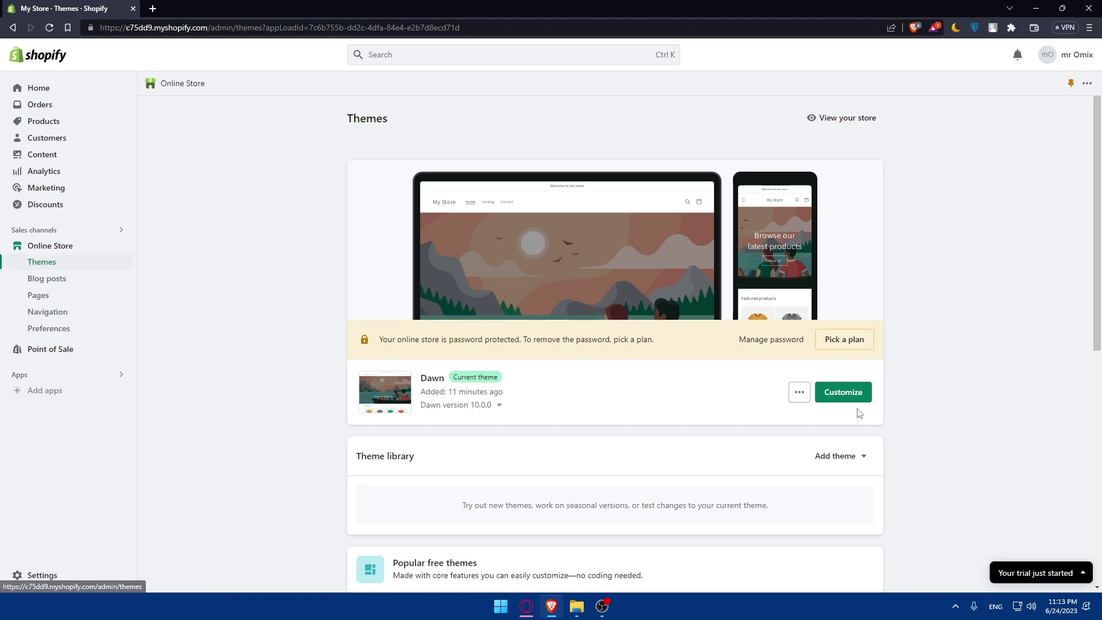
scroll(697, 373, "down", 6)
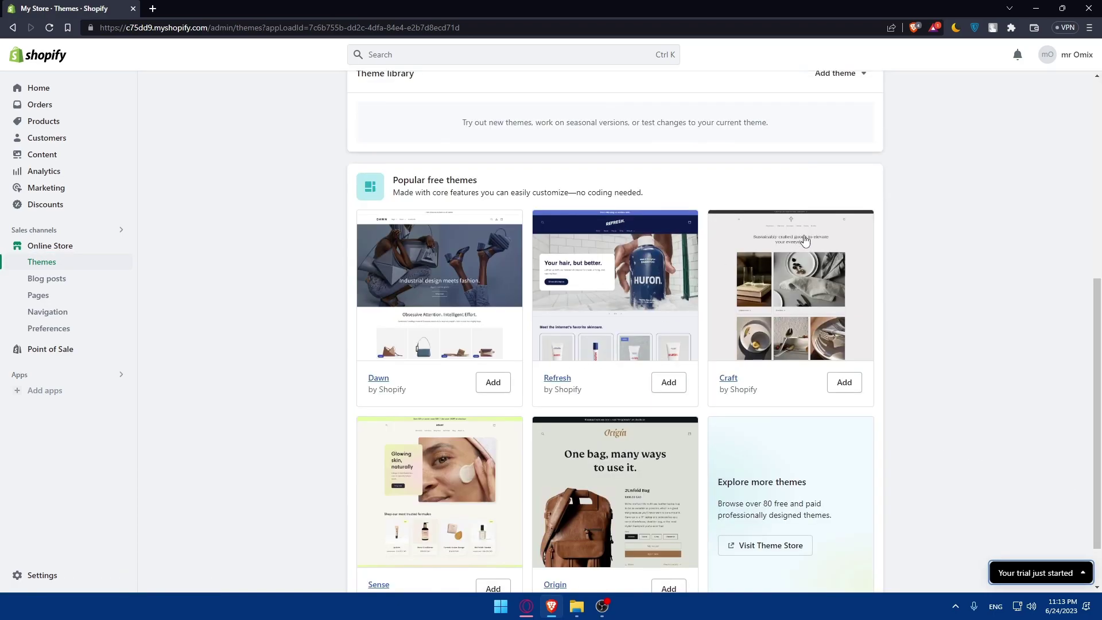
scroll(806, 241, "up", 3)
scroll(802, 299, "up", 3)
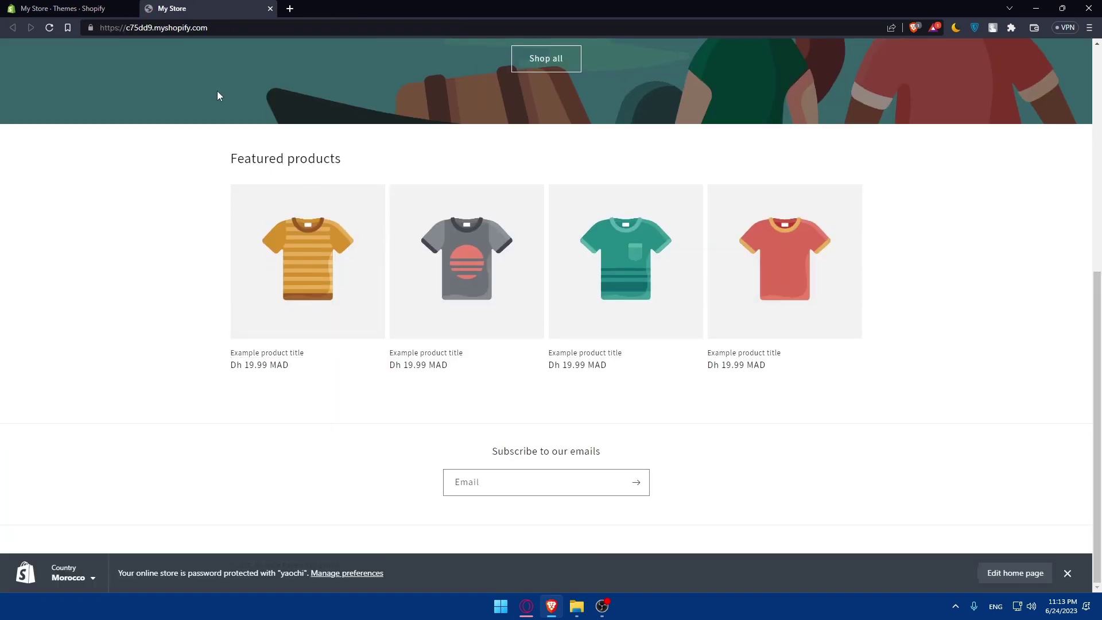
scroll(215, 88, "up", 7)
Close the storefront tab and open the Dawn theme's more-actions menu to edit code
key("ctrl+w")
scroll(485, 266, "down", 4)
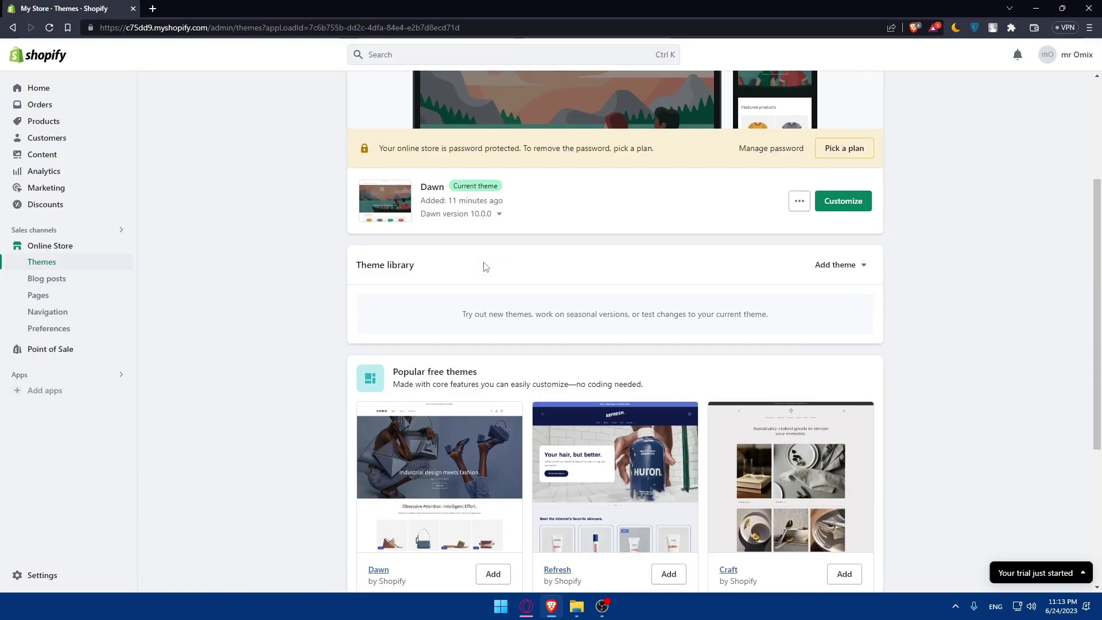
scroll(484, 265, "down", 3)
scroll(551, 321, "up", 7)
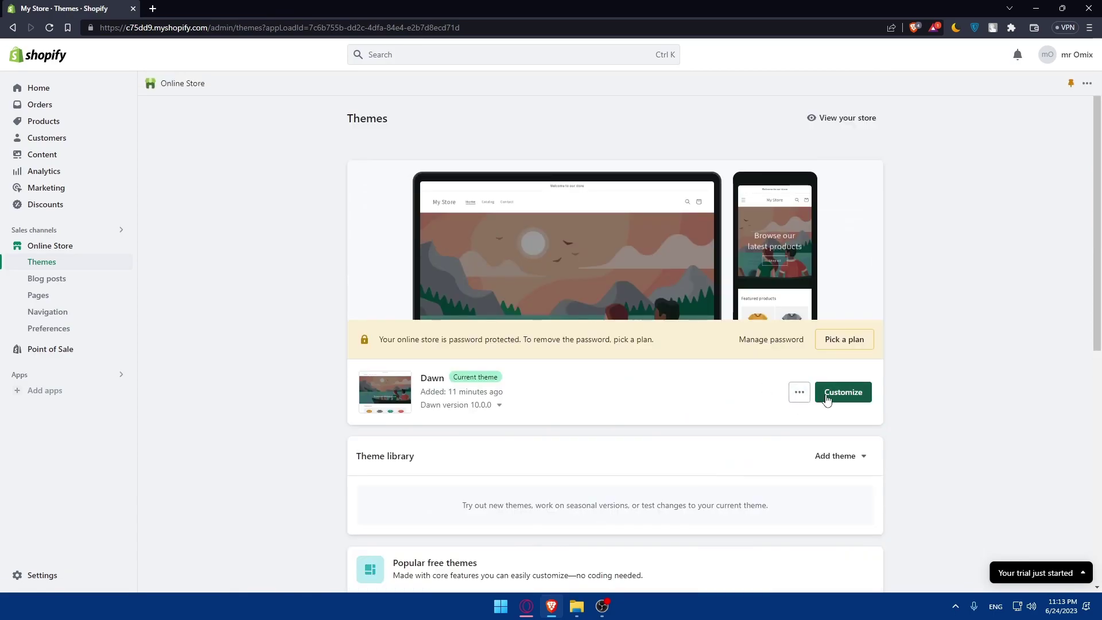
left_click(798, 394)
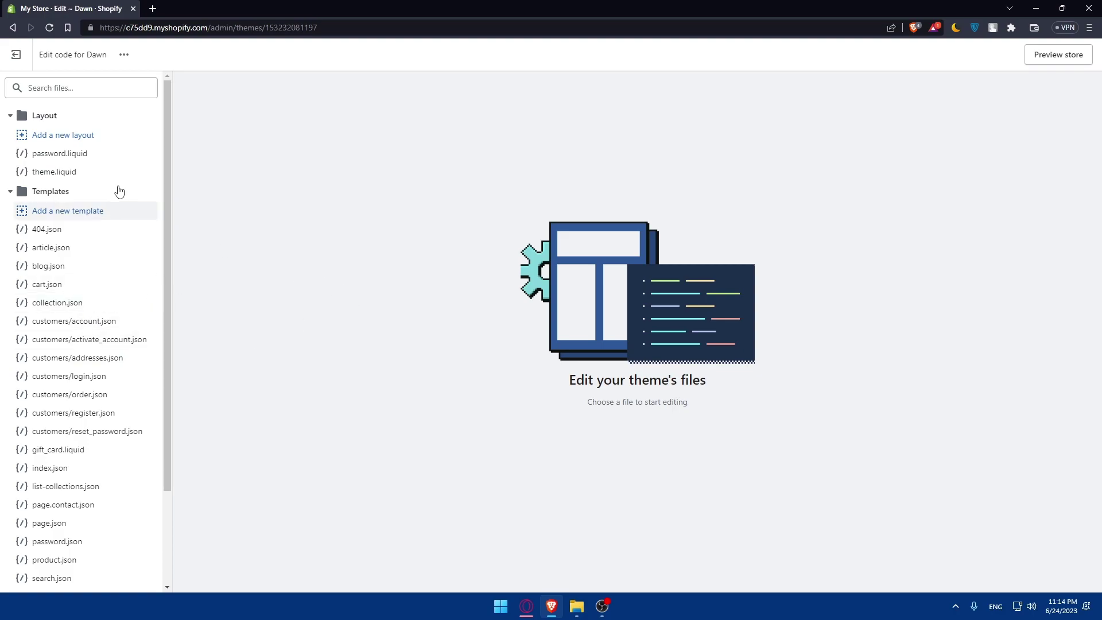
Open password.liquid, then collapse the Layout and Templates folders
left_click(65, 154)
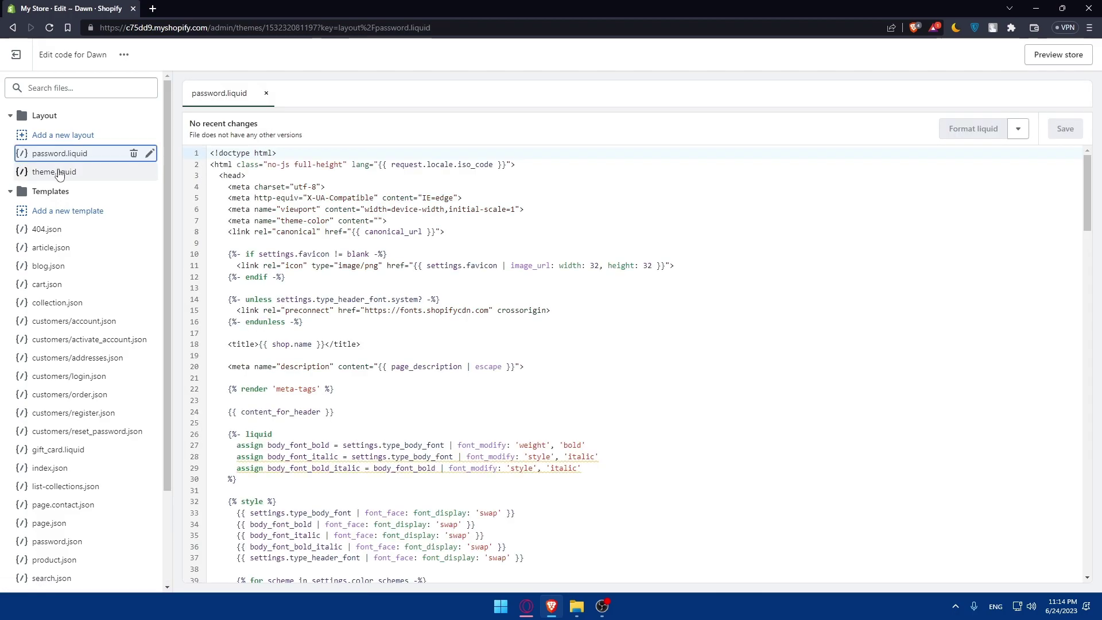
left_click(10, 117)
left_click(11, 137)
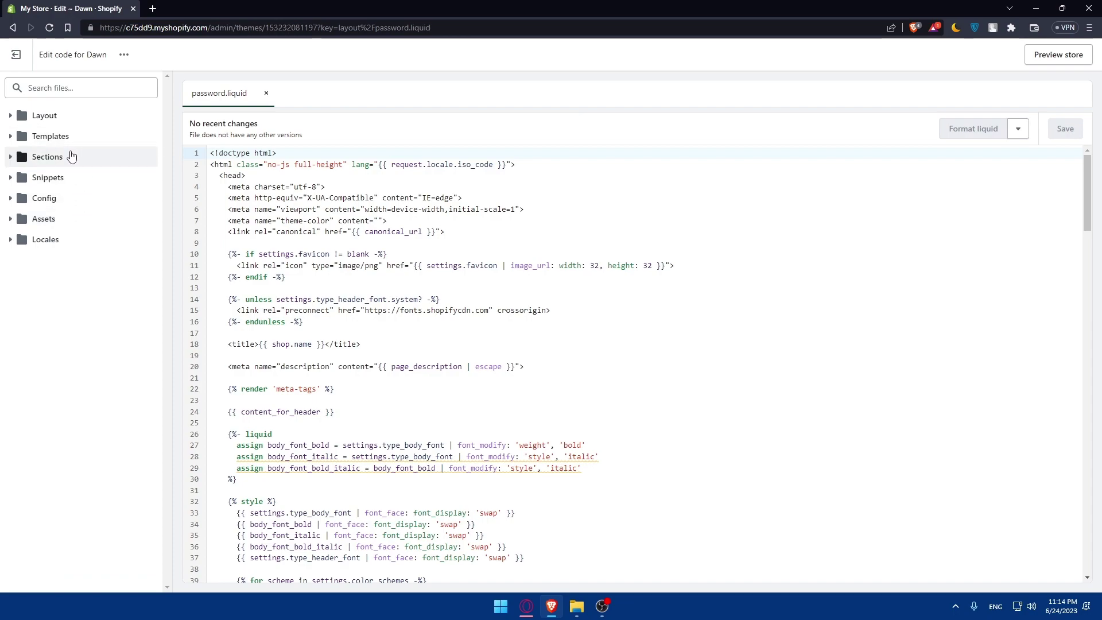
Toggle the Layout folder, dismiss the stray context menu, and re-expand Layout
left_click(56, 117)
left_click(56, 117)
right_click(56, 117)
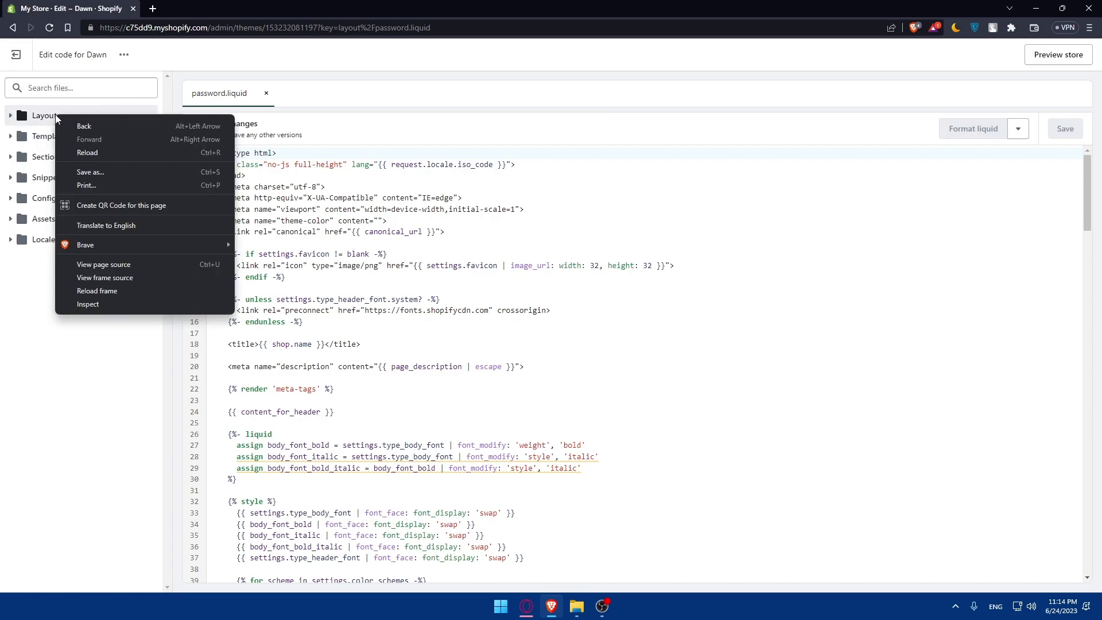
left_click(37, 118)
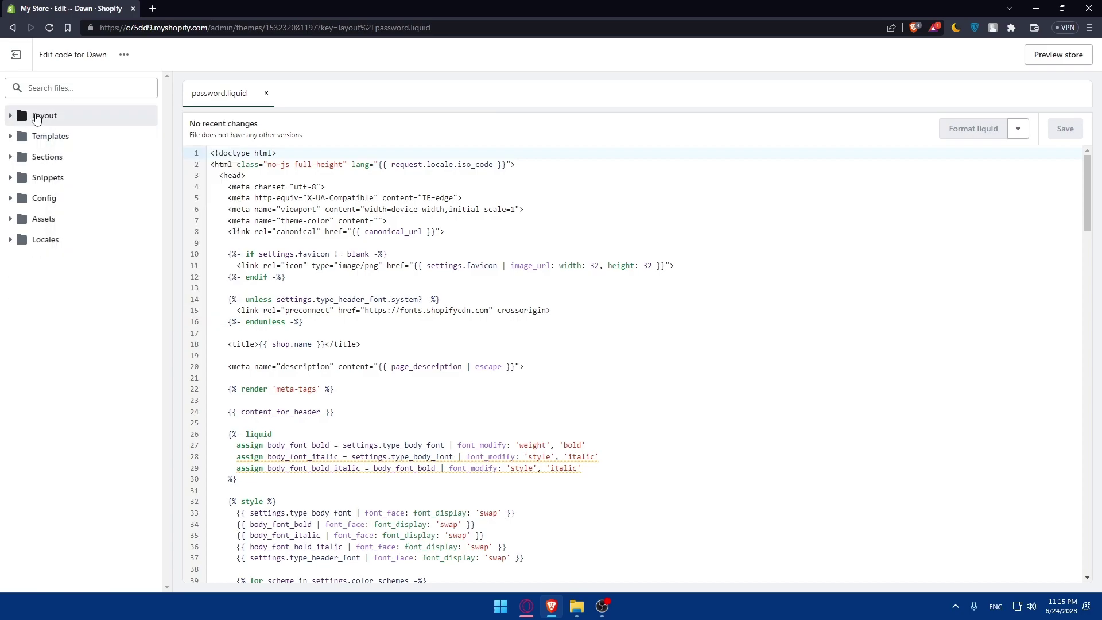
left_click(36, 117)
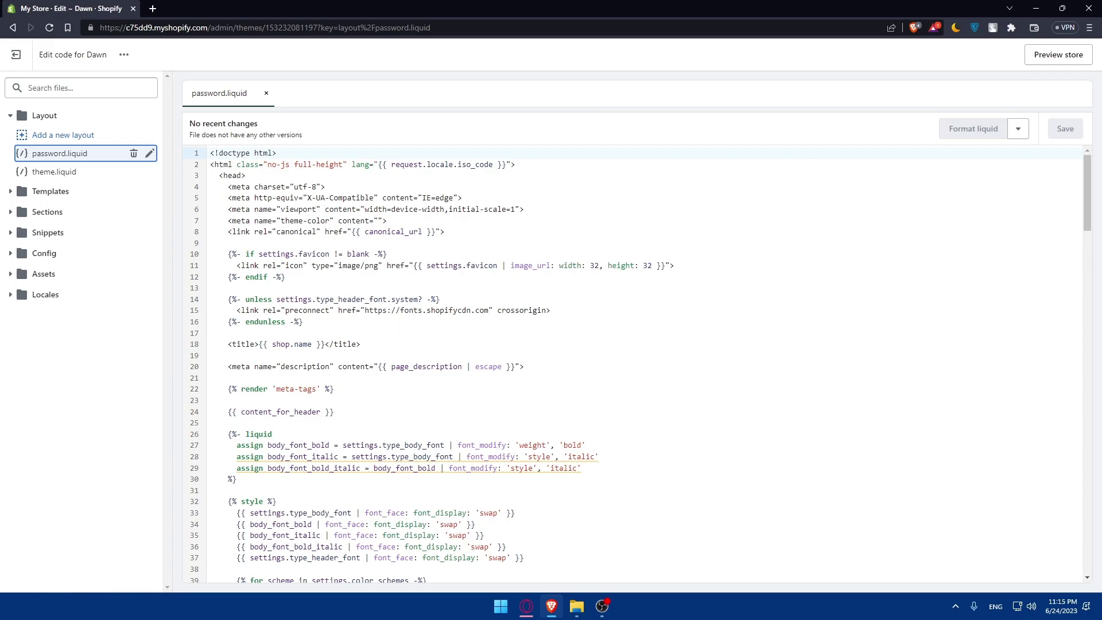
Re-expand Layout and start a new layout, browsing the Duplicate file list
left_click(23, 116)
left_click(22, 118)
left_click(40, 140)
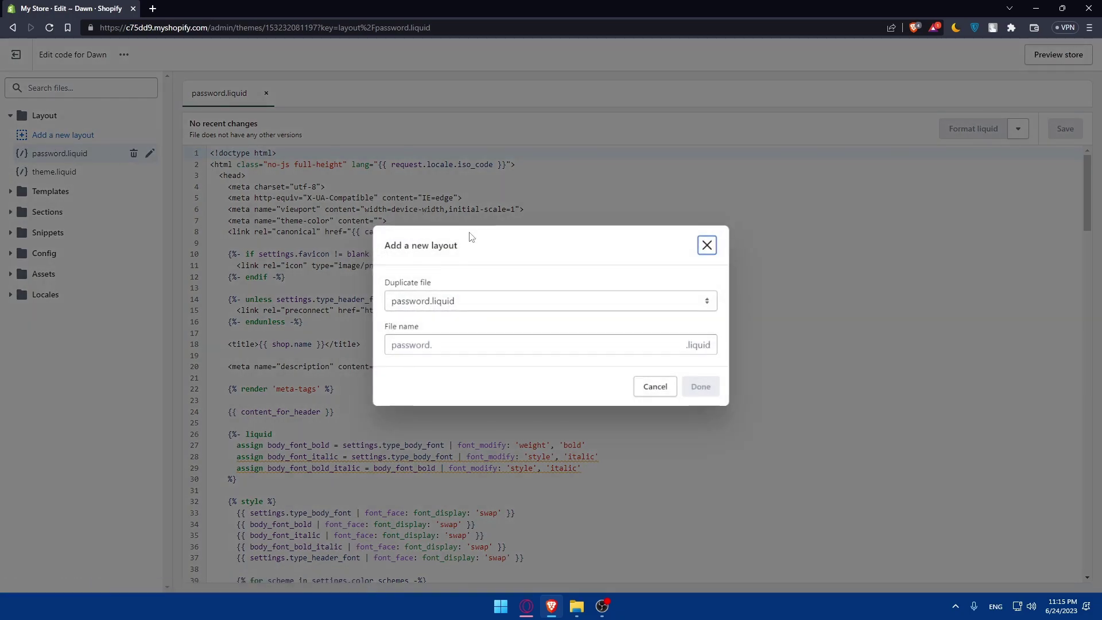
left_click(497, 308)
left_click(497, 305)
left_click(497, 327)
Leave the Duplicate file dropdown on password.liquid and cancel the new layout dialog
left_click(506, 308)
left_click(493, 320)
left_click(473, 344)
left_click(491, 295)
left_click(481, 297)
left_click(479, 297)
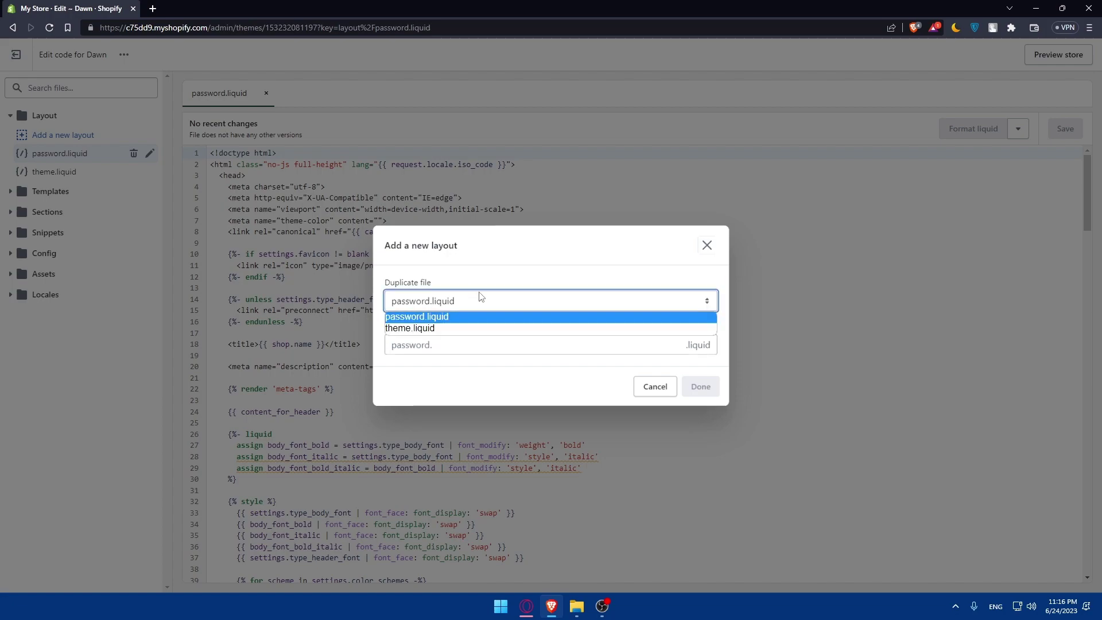
left_click(474, 298)
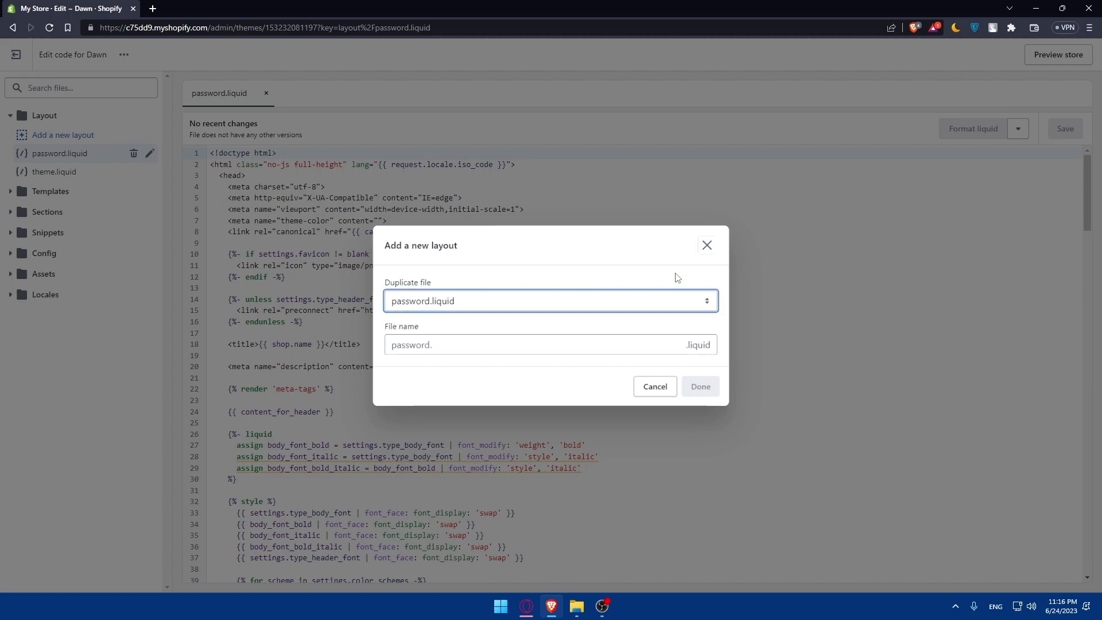
left_click(707, 245)
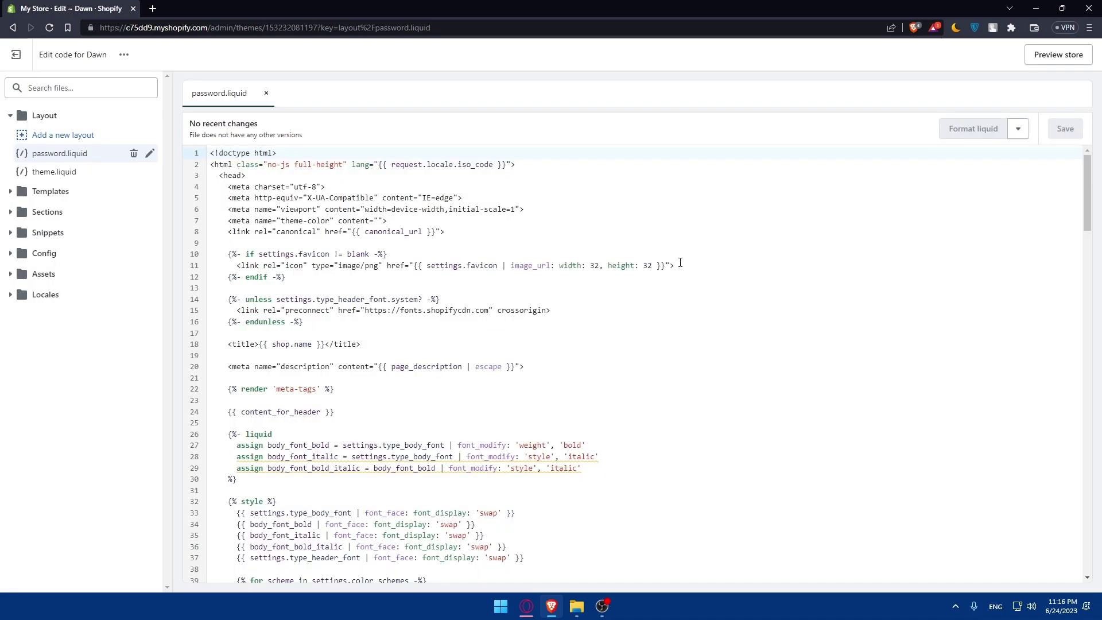
Collapse and re-expand the Layout folder, then open theme.liquid beside password.liquid
left_click(95, 345)
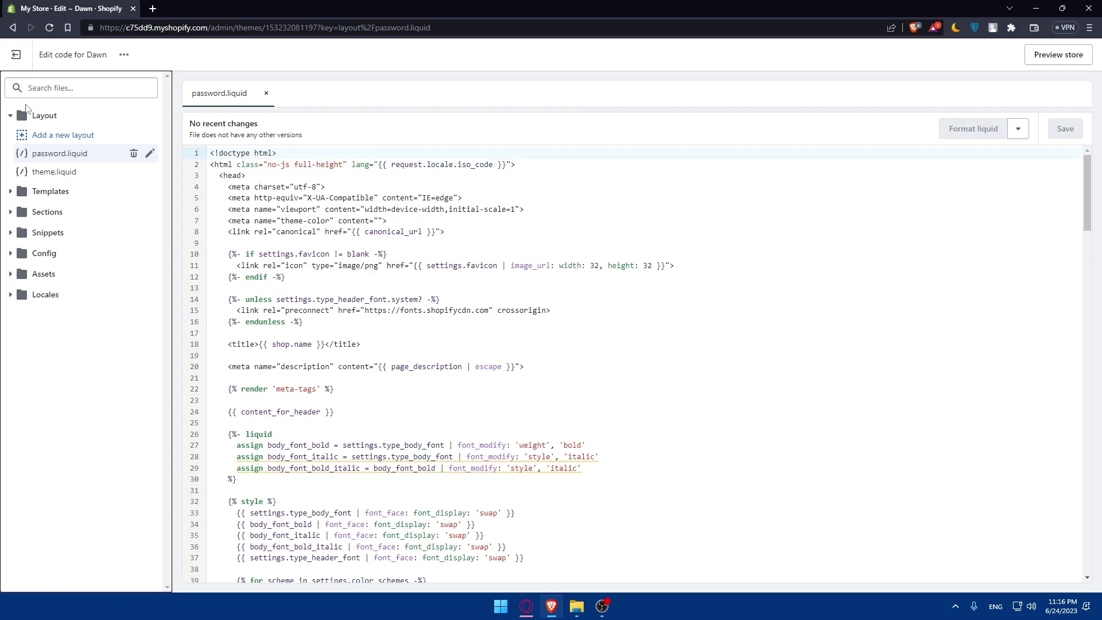
left_click(11, 116)
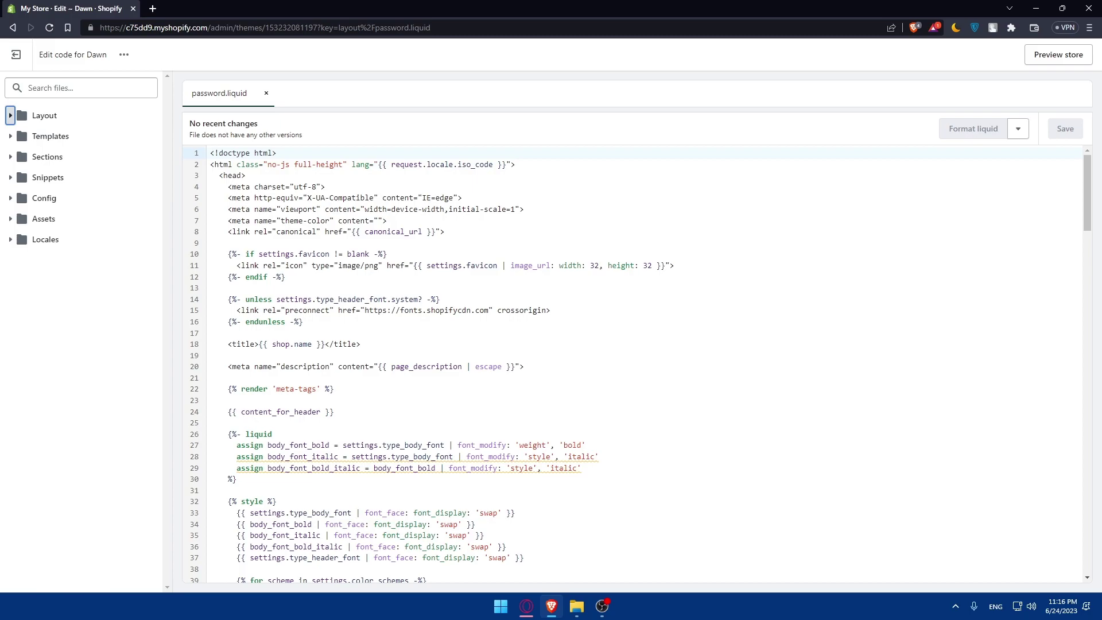
left_click(11, 116)
left_click(56, 172)
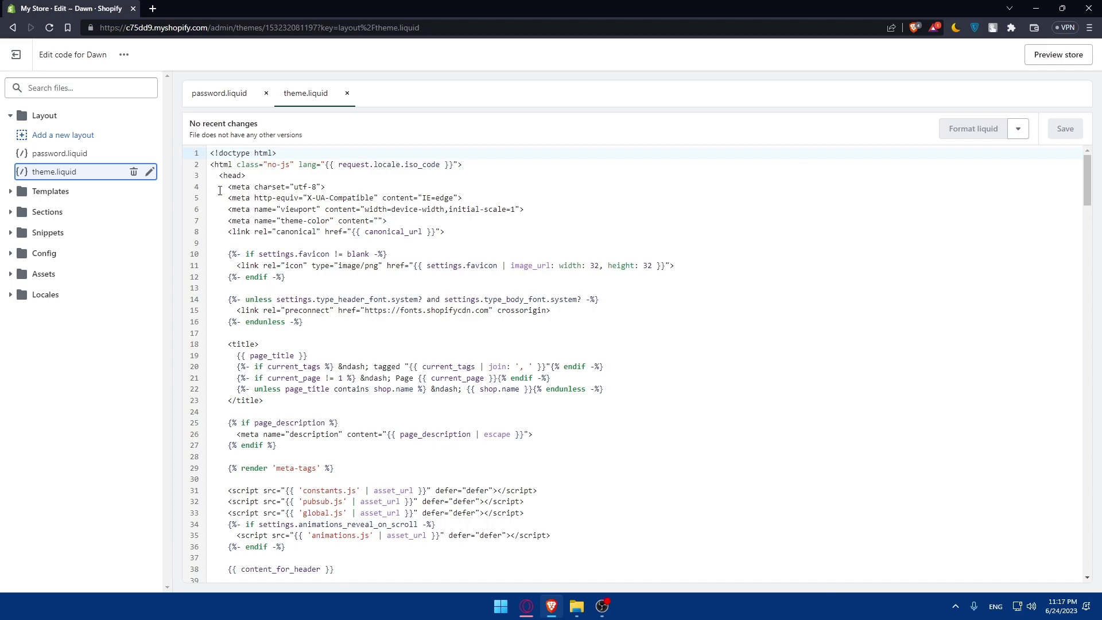
Select all theme.liquid code with Ctrl+A and close the accidentally opened extra tab
left_click(334, 222)
key("ctrl+a")
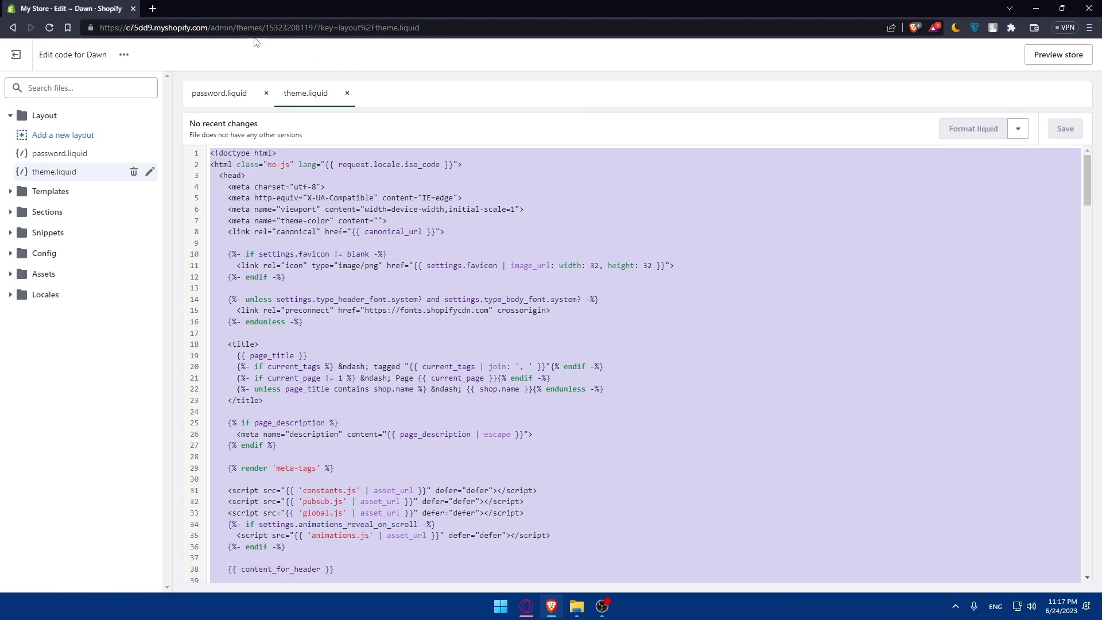
key("ctrl+t")
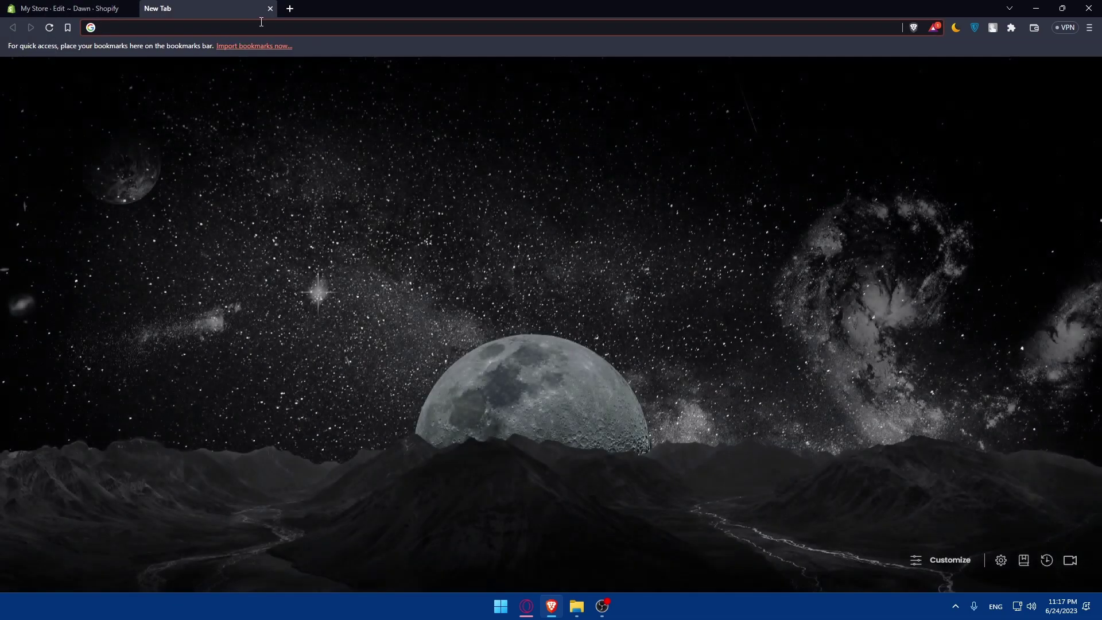
left_click(270, 8)
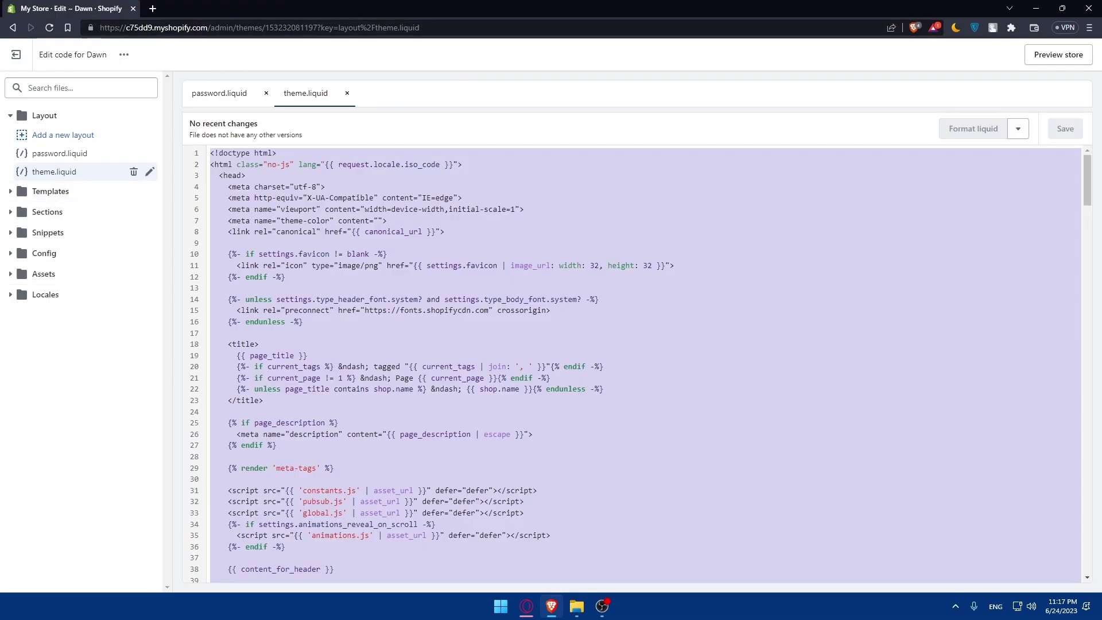
Jump to the end of theme.liquid to review its closing body and html tags at line 323
key("ctrl+End")
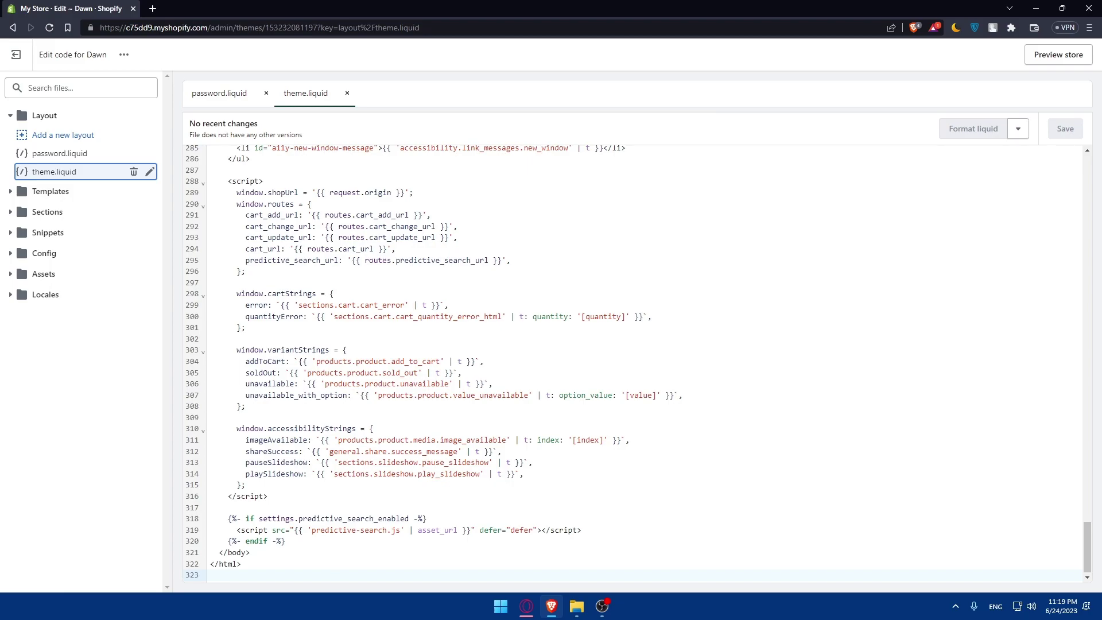
Open a new Brave tab and enter chat.openai.com in the address bar
left_click(153, 9)
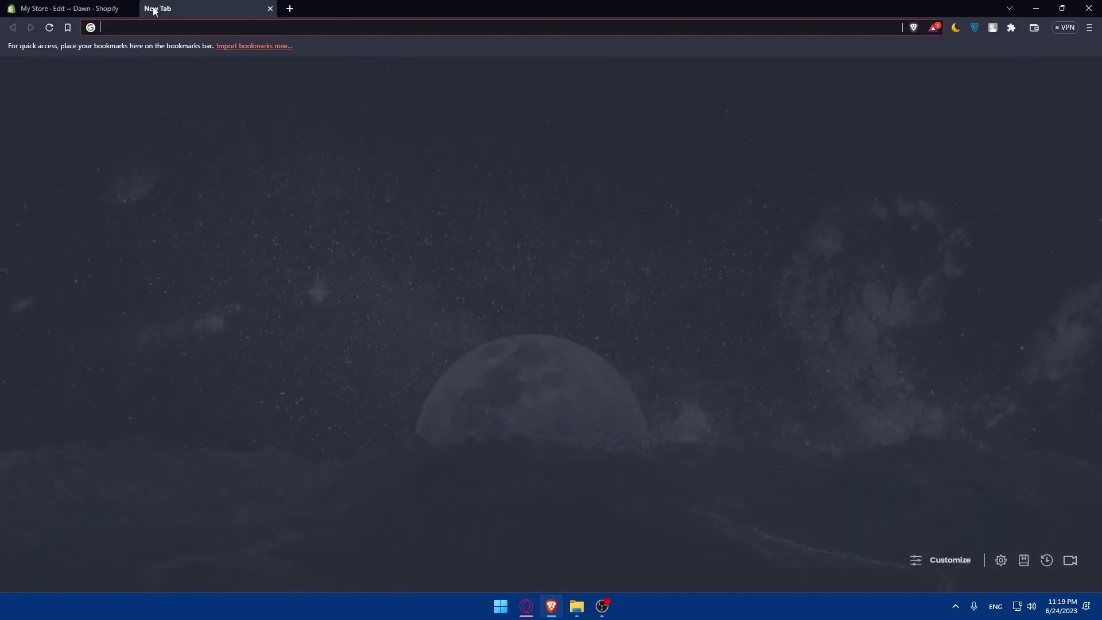
type("cha")
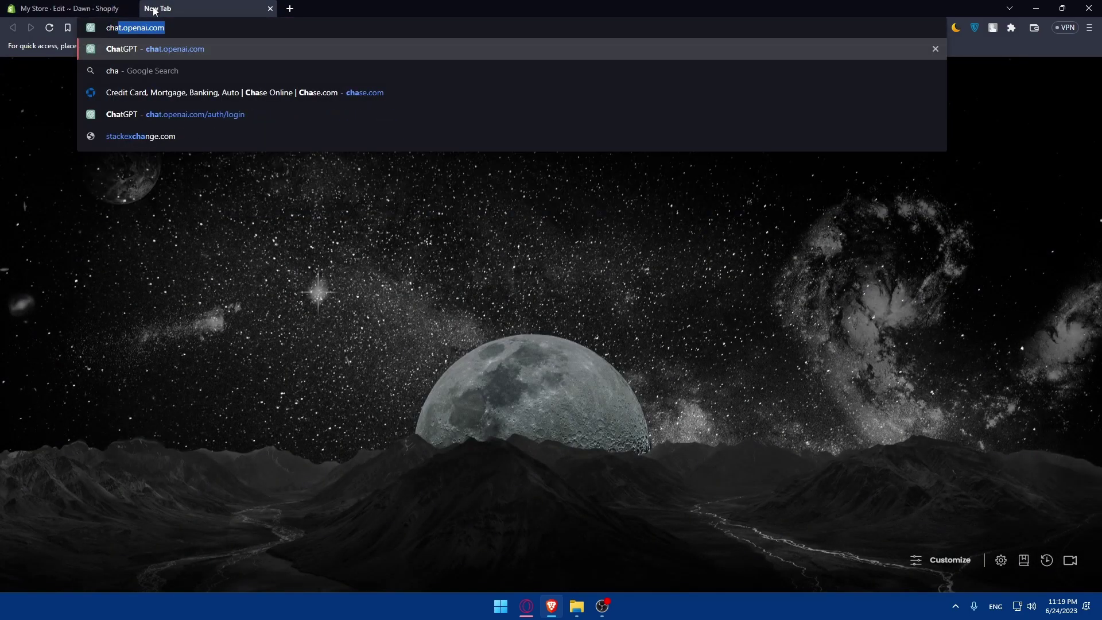
type("t.openai.com")
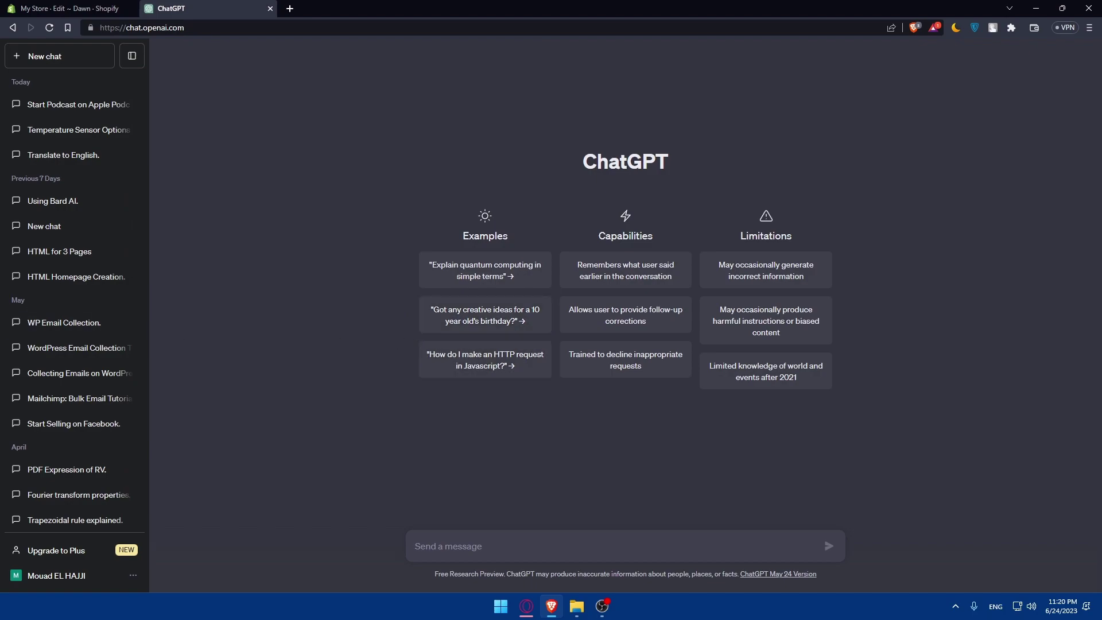
left_click(455, 542)
type("a")
key("BackSpace")
Close the ChatGPT tab to return to Dawn's theme.liquid in the code editor
left_click(270, 9)
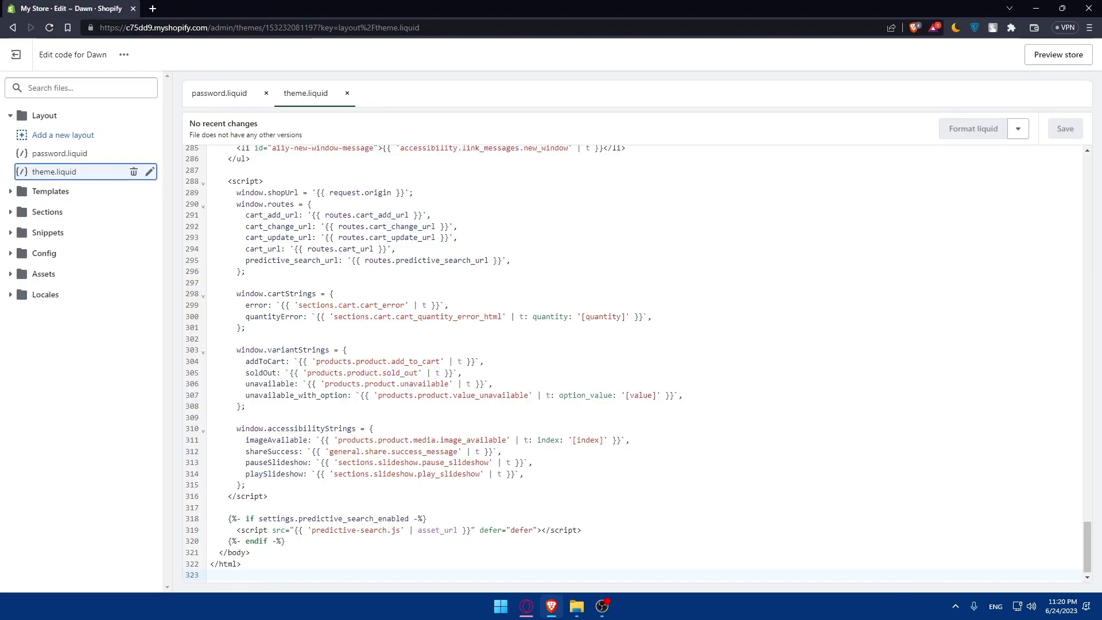